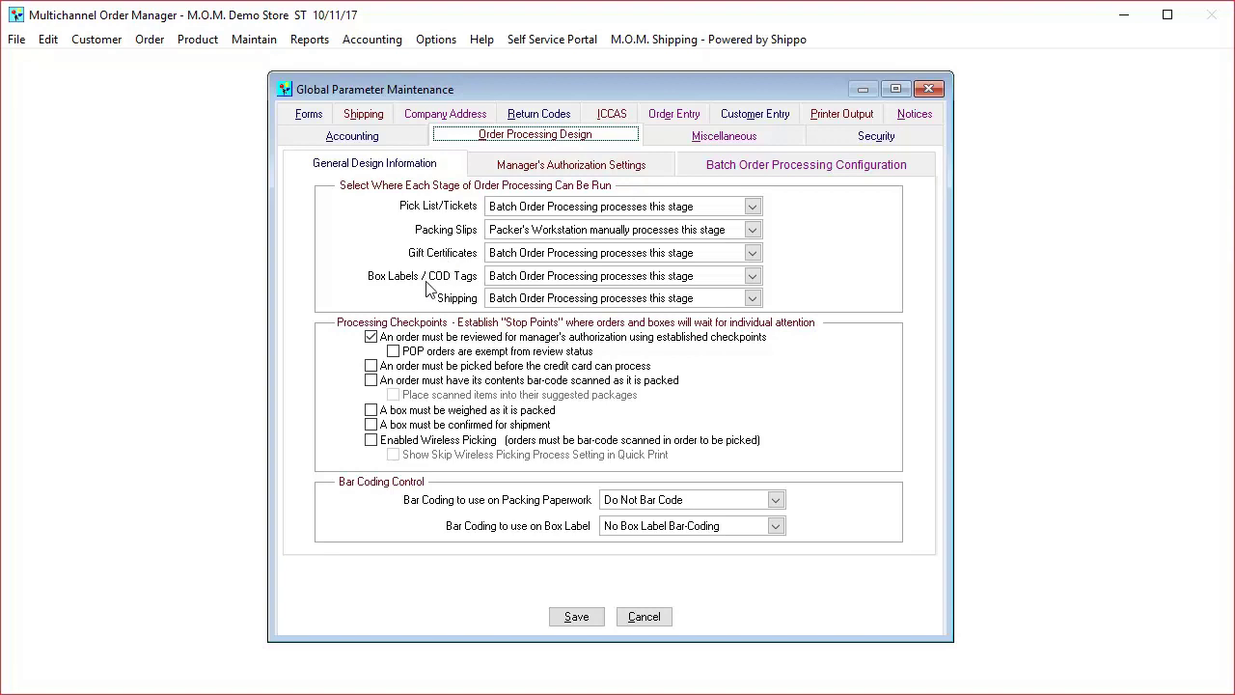
Step: Keep Packing Slips on "Packer's Workstation manually processes this stage", review the manager's authorization and batch processing settings, and save the global parameters
{"action": "left_click", "coordinate": [536, 232]}
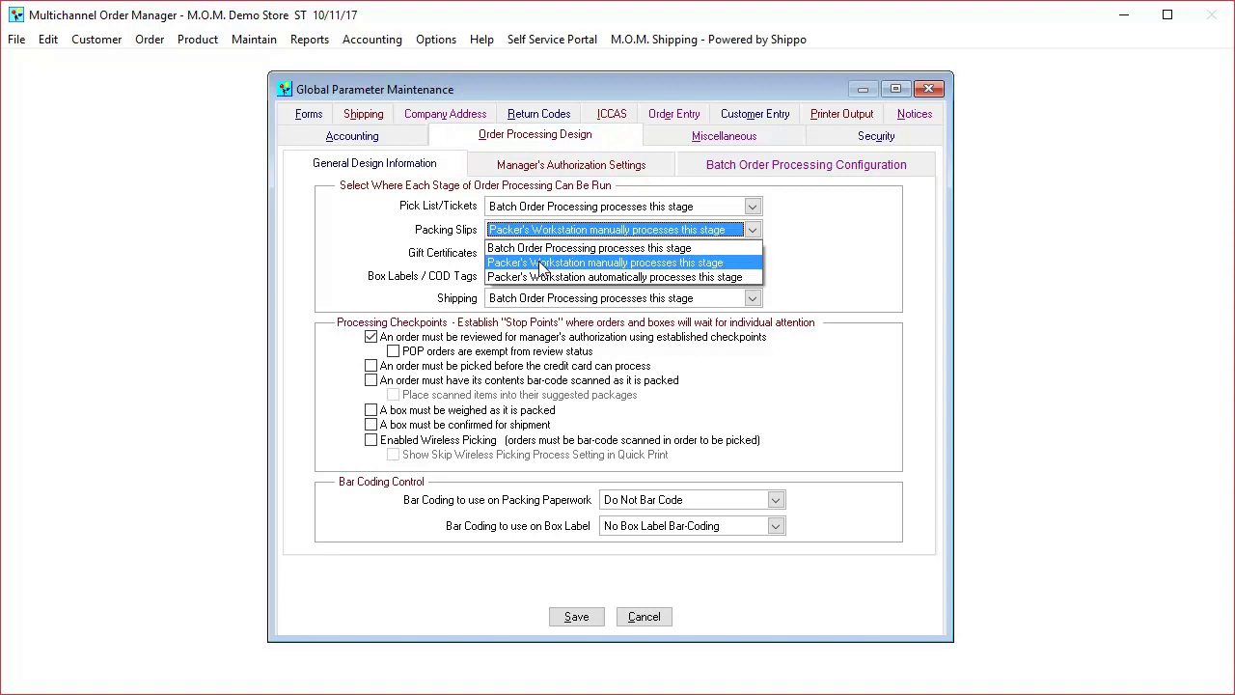
{"action": "left_click", "coordinate": [540, 263]}
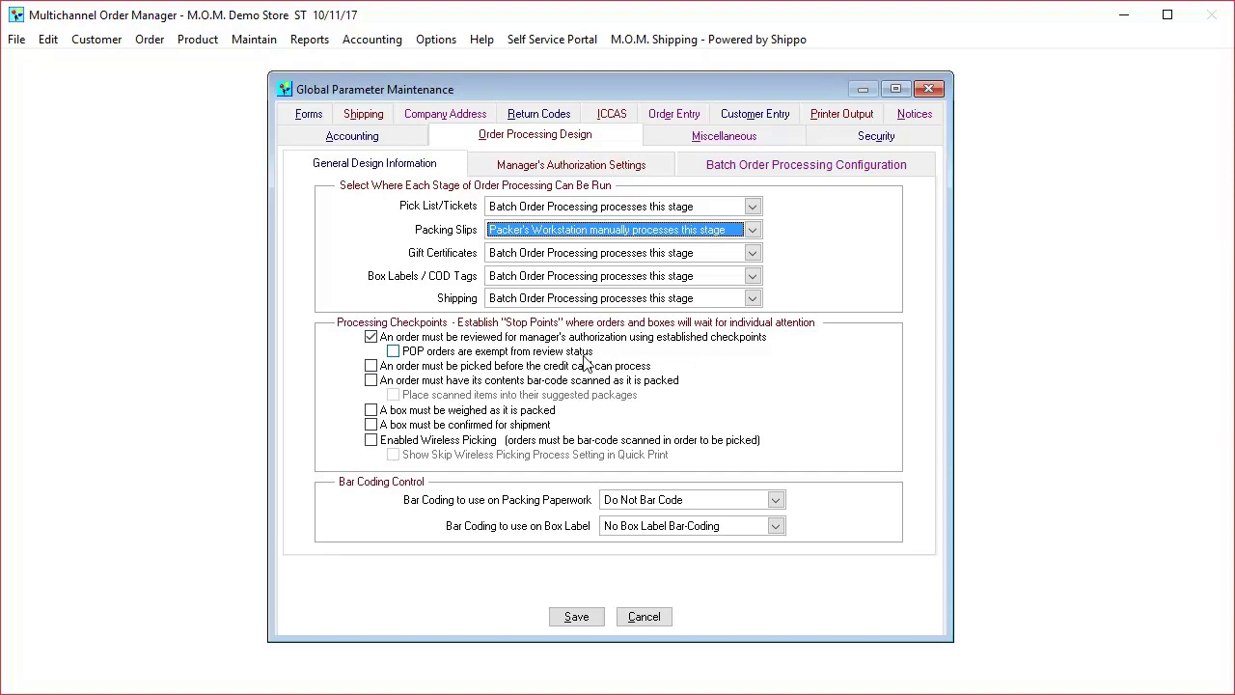
{"action": "left_click", "coordinate": [603, 168]}
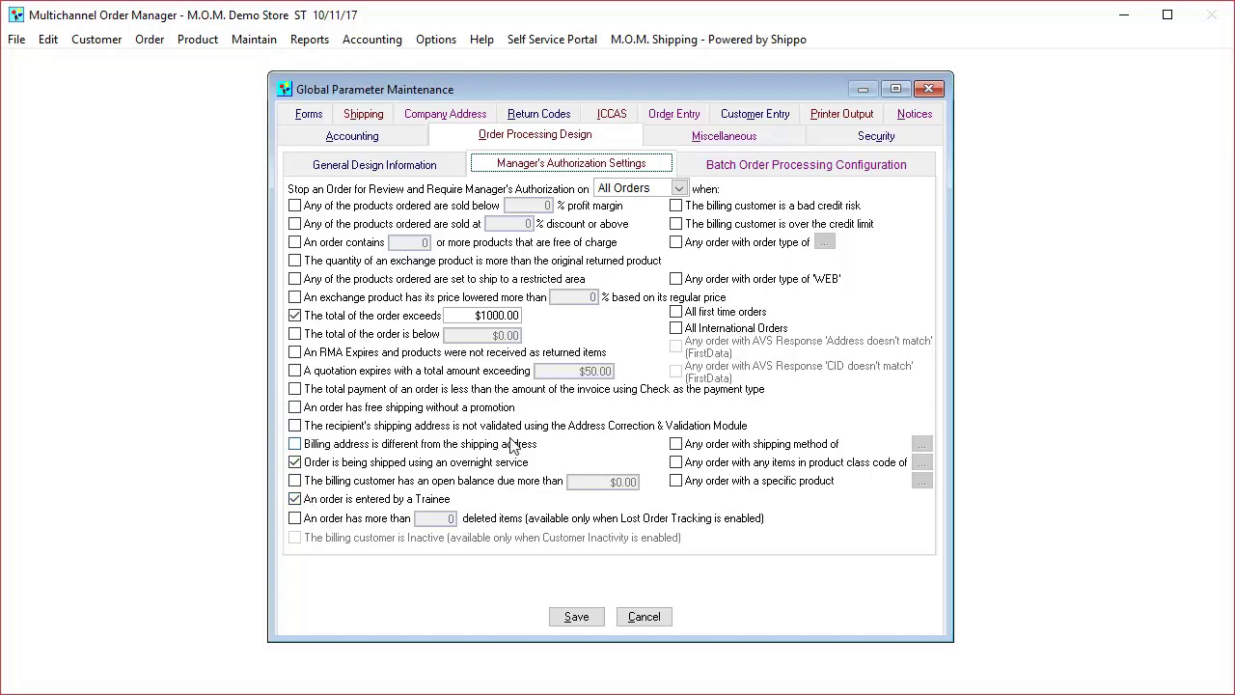
{"action": "left_click", "coordinate": [739, 170]}
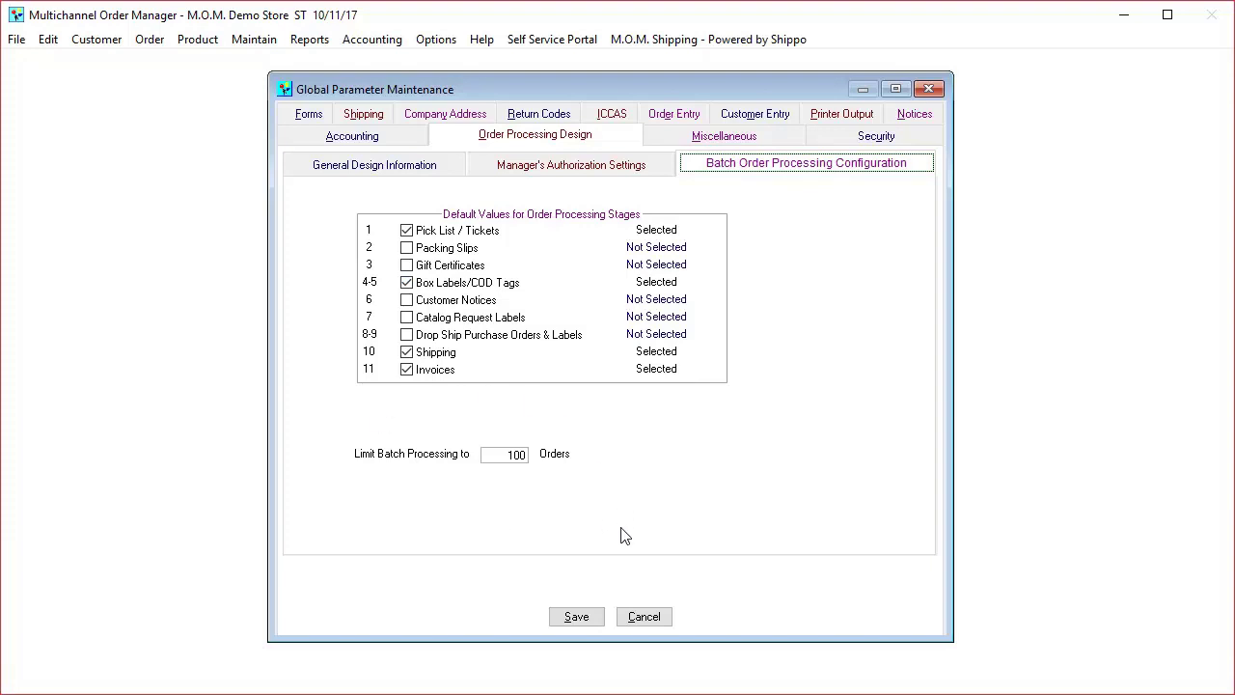
{"action": "left_click", "coordinate": [581, 622]}
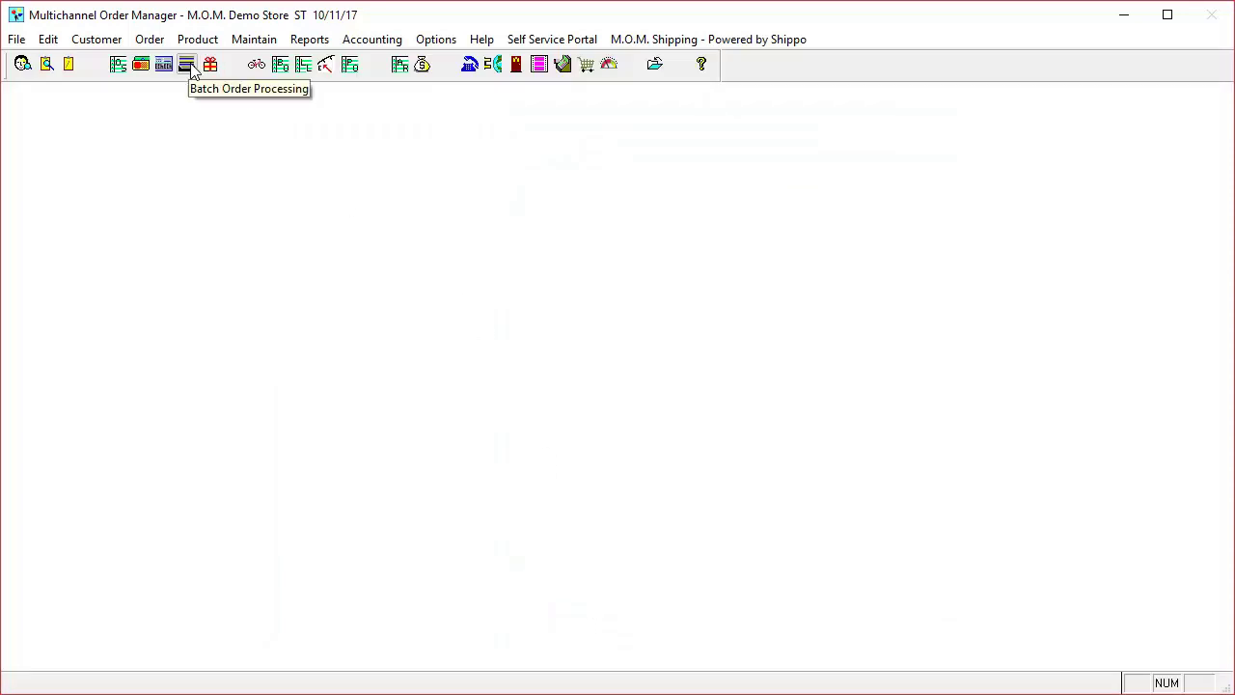
Step: Open Batch Order Processing and view the list of orders in the Pick List / Tickets stage
{"action": "left_click", "coordinate": [188, 65]}
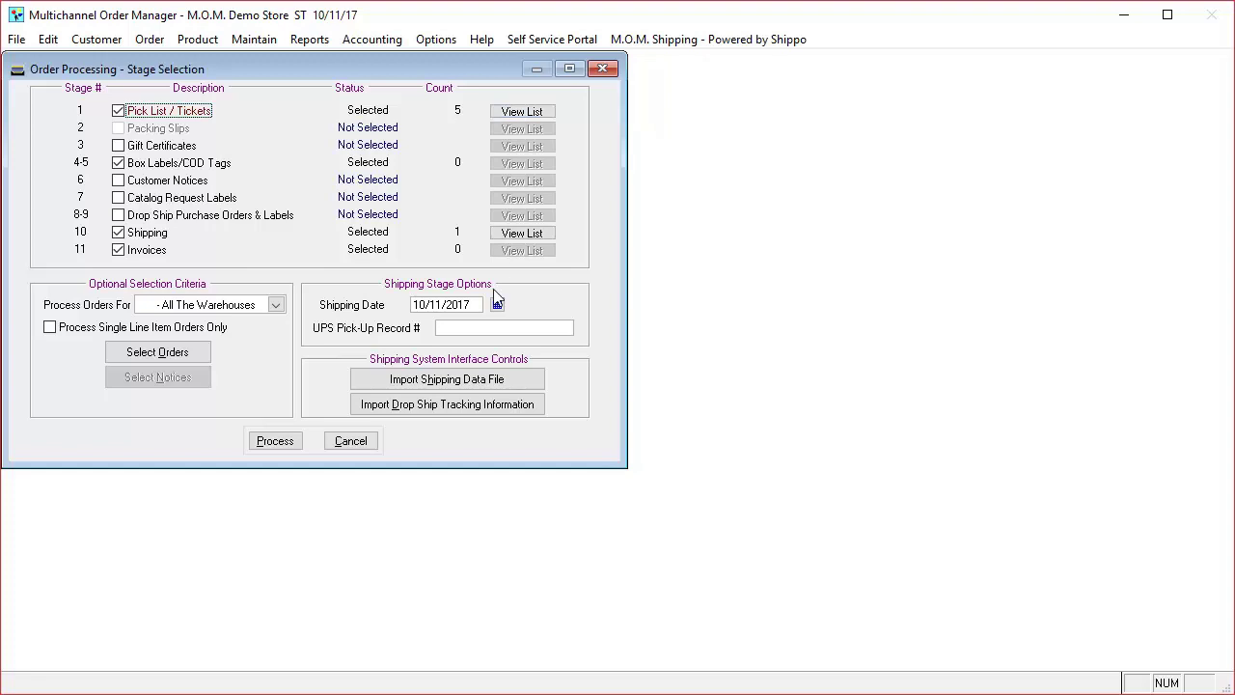
{"action": "left_click", "coordinate": [526, 111]}
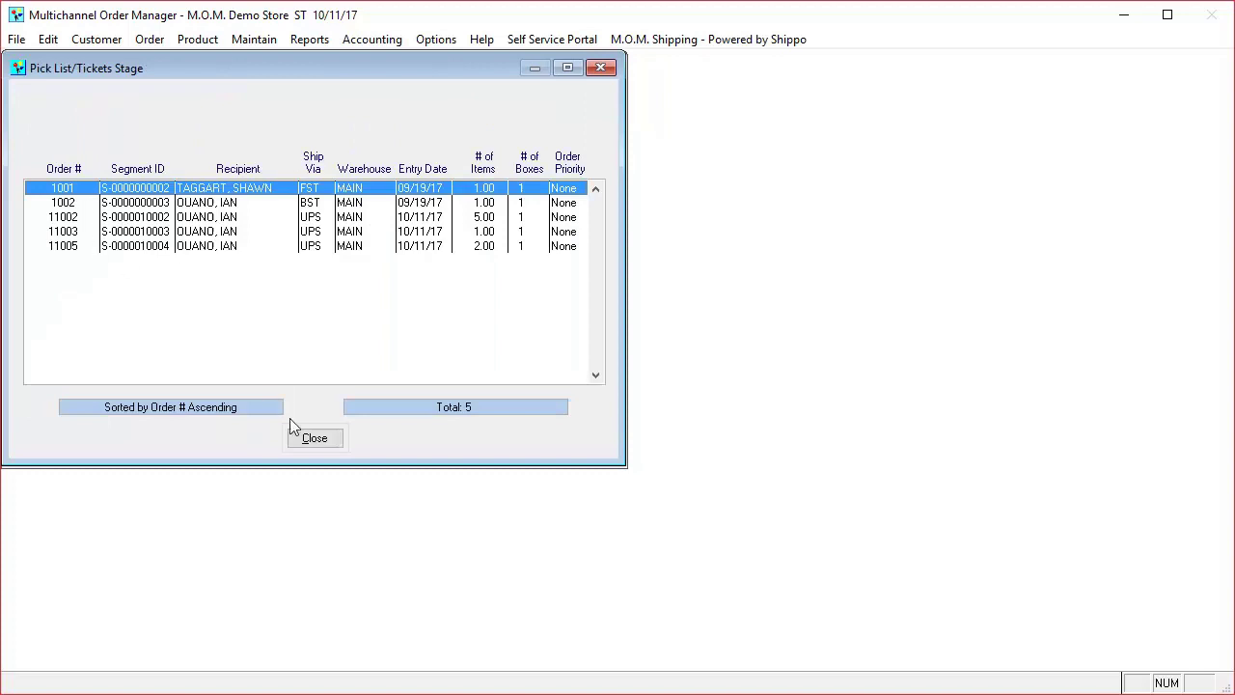
{"action": "left_click", "coordinate": [320, 440]}
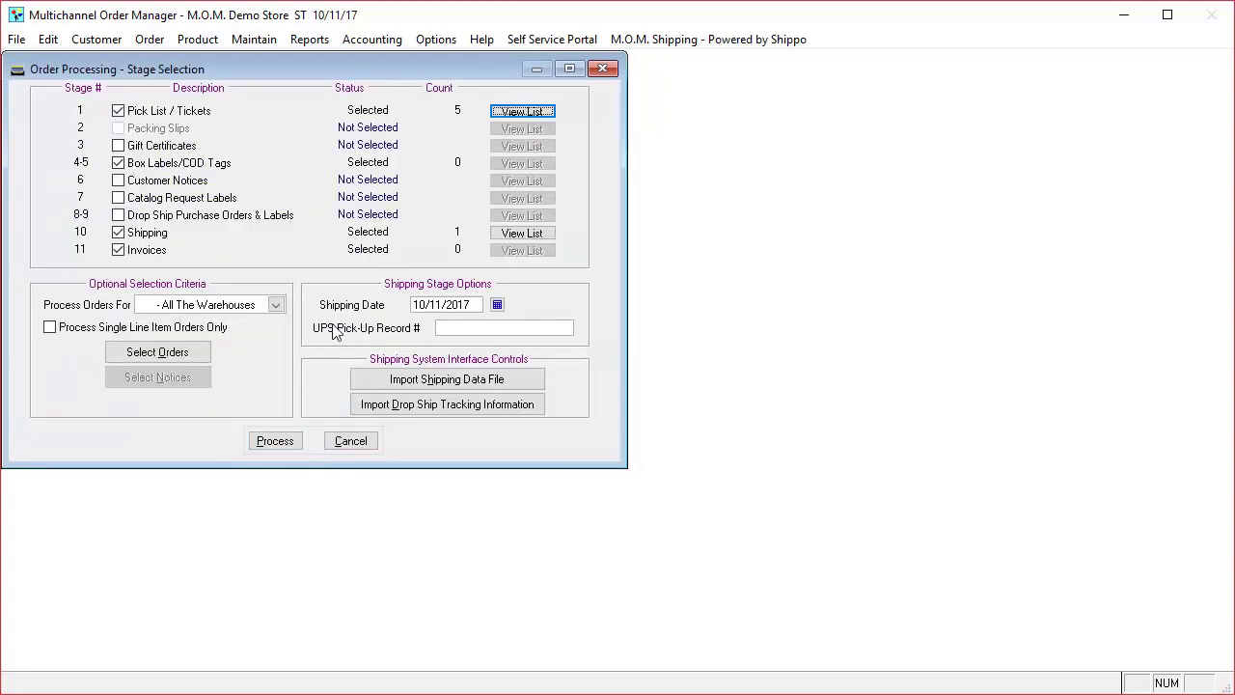
Step: Open the order selection query, try the number range, order date and ship date criteria, and set it to All Orders
{"action": "left_click", "coordinate": [194, 355]}
{"action": "left_click", "coordinate": [104, 186]}
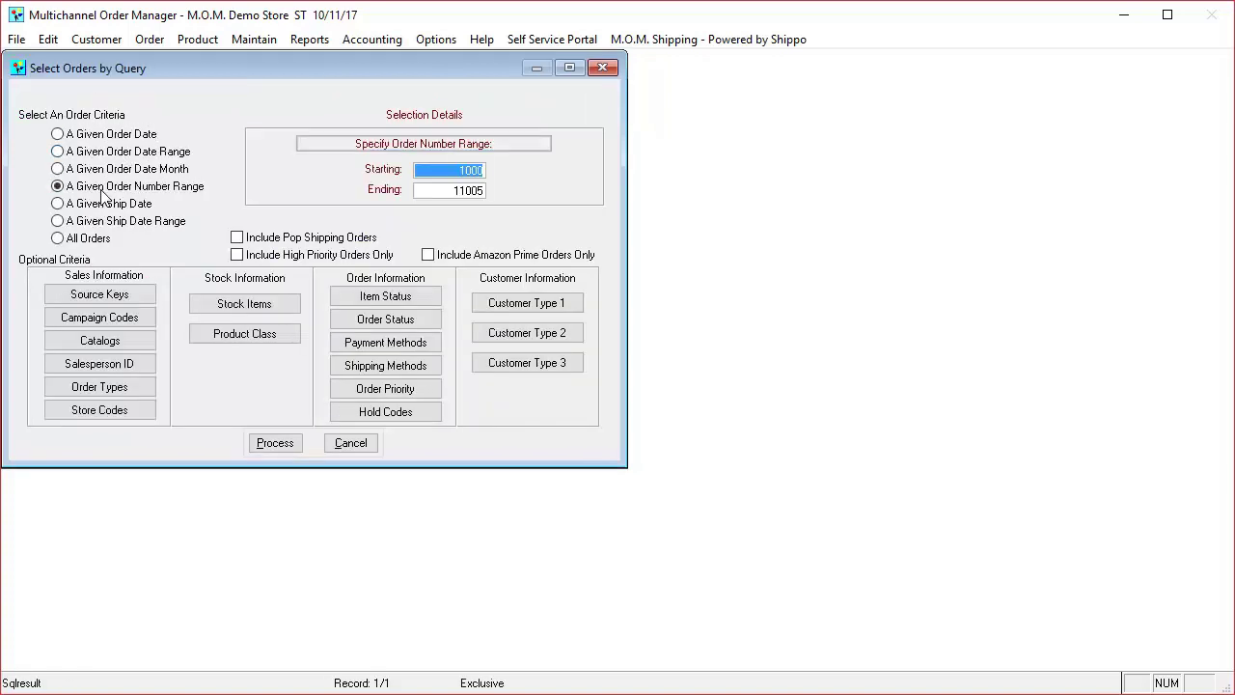
{"action": "left_click", "coordinate": [145, 137]}
{"action": "left_click", "coordinate": [143, 151]}
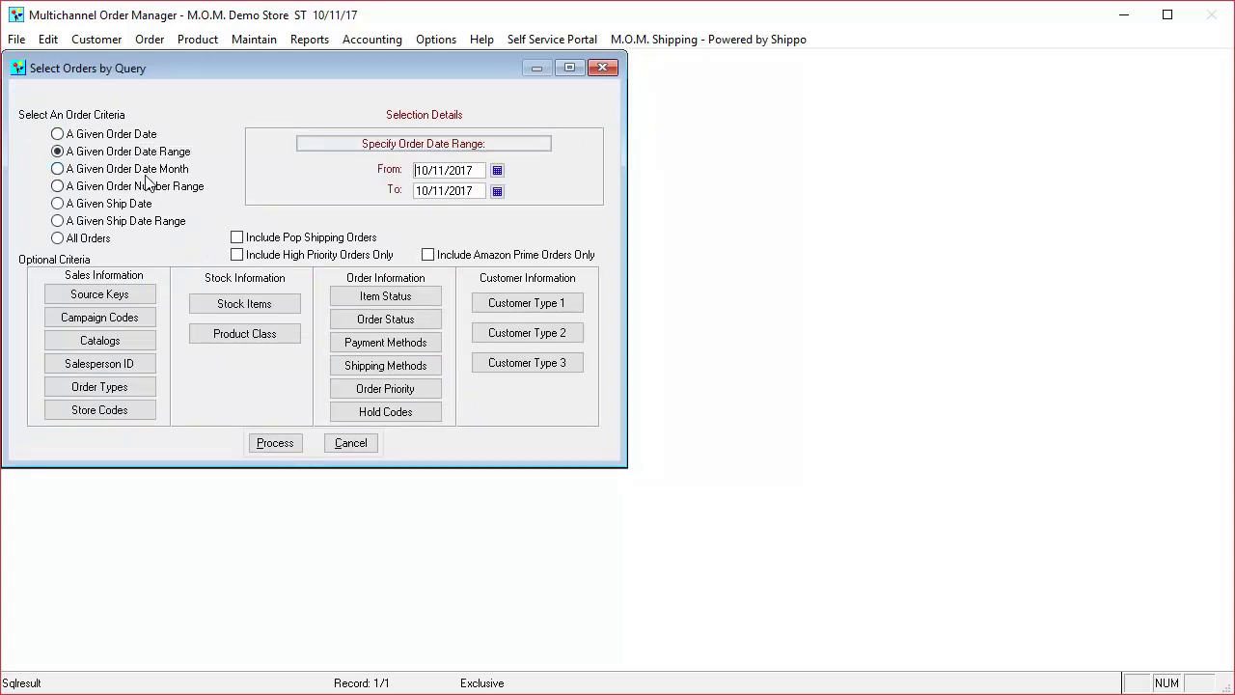
{"action": "left_click", "coordinate": [145, 169]}
{"action": "left_click", "coordinate": [145, 207]}
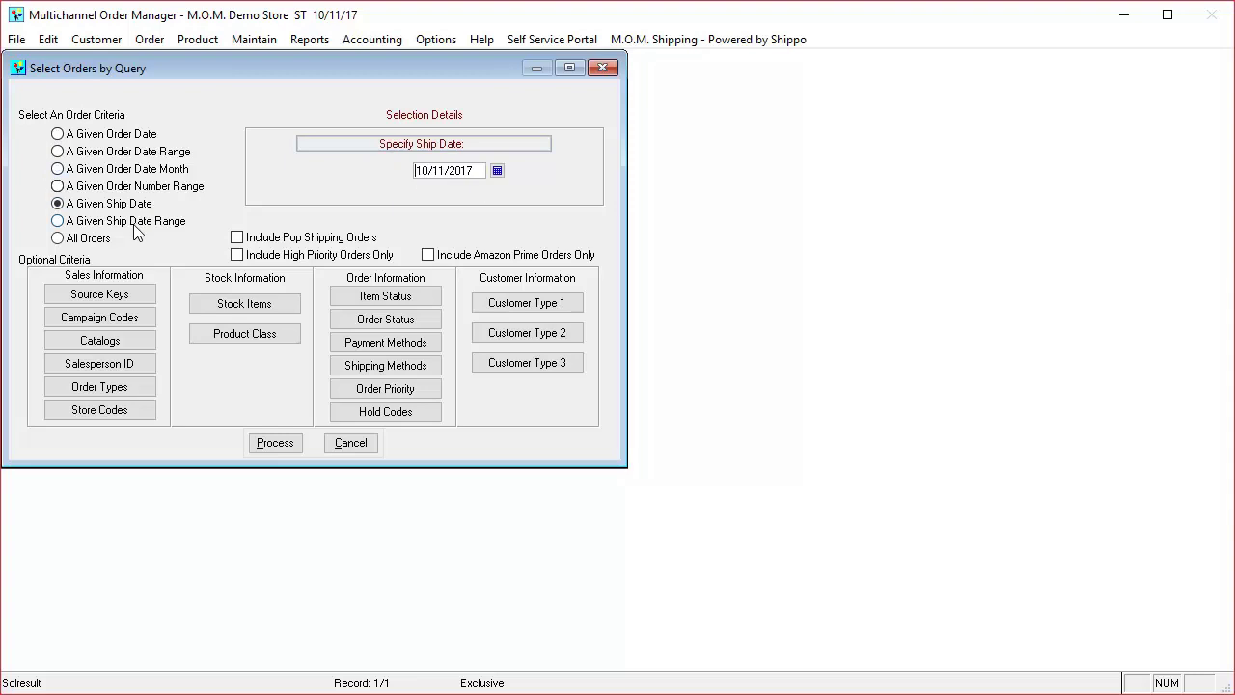
{"action": "left_click", "coordinate": [92, 241]}
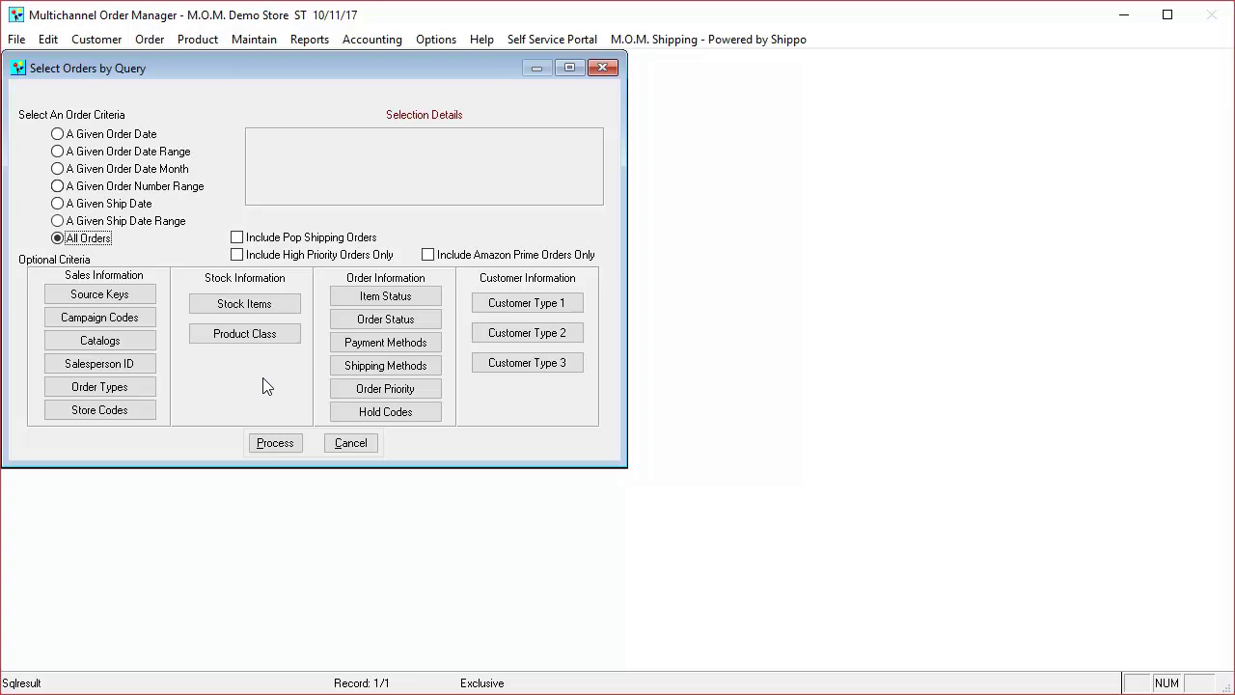
Step: Include the VITAMIN stock item as an optional criterion of the order query, and cancel the query
{"action": "left_click", "coordinate": [257, 307]}
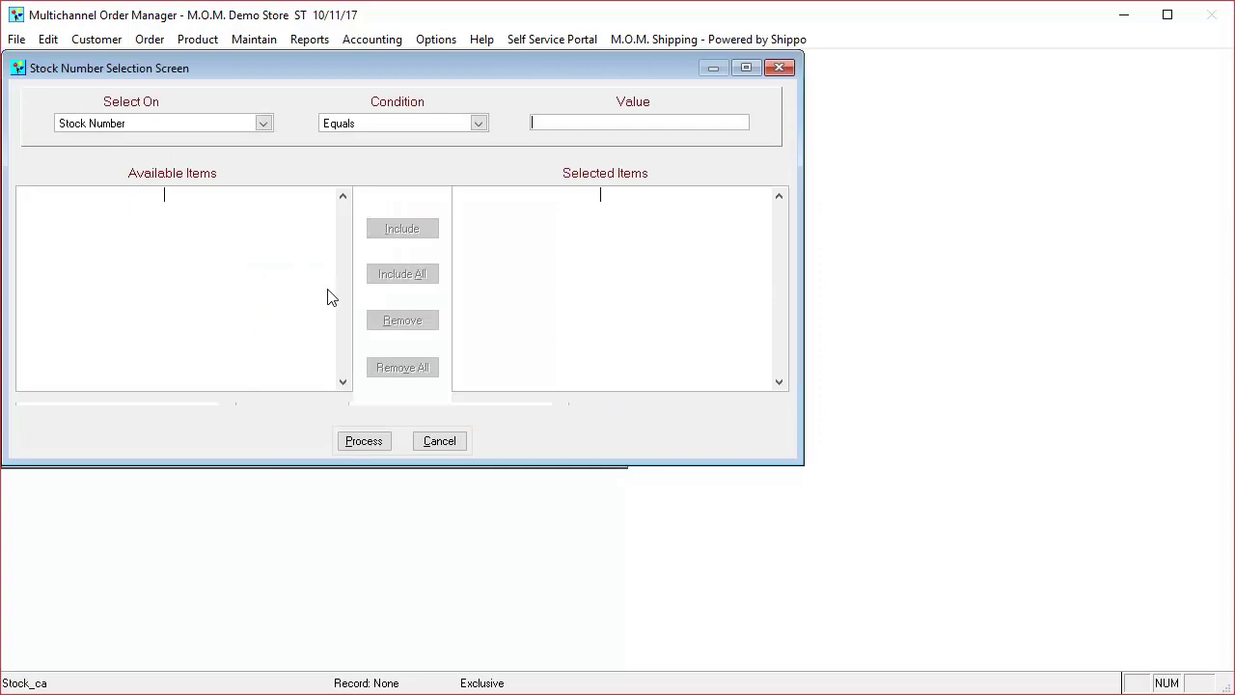
{"action": "left_click", "coordinate": [411, 229]}
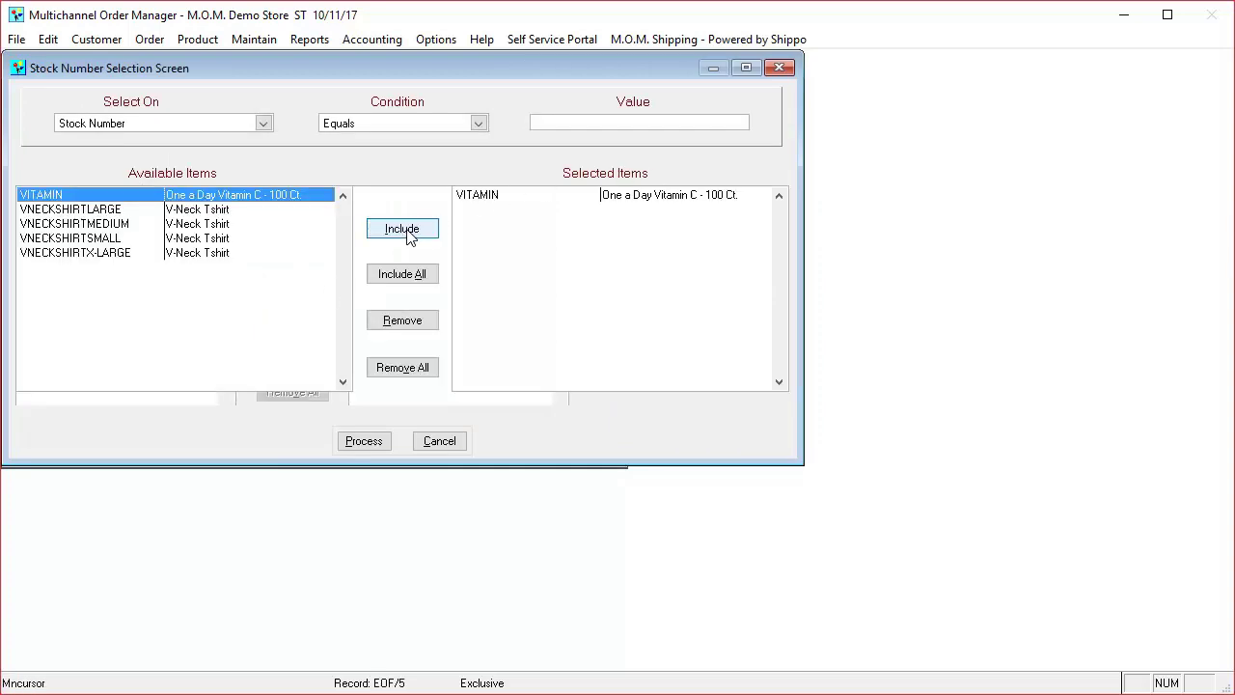
{"action": "left_click", "coordinate": [364, 441]}
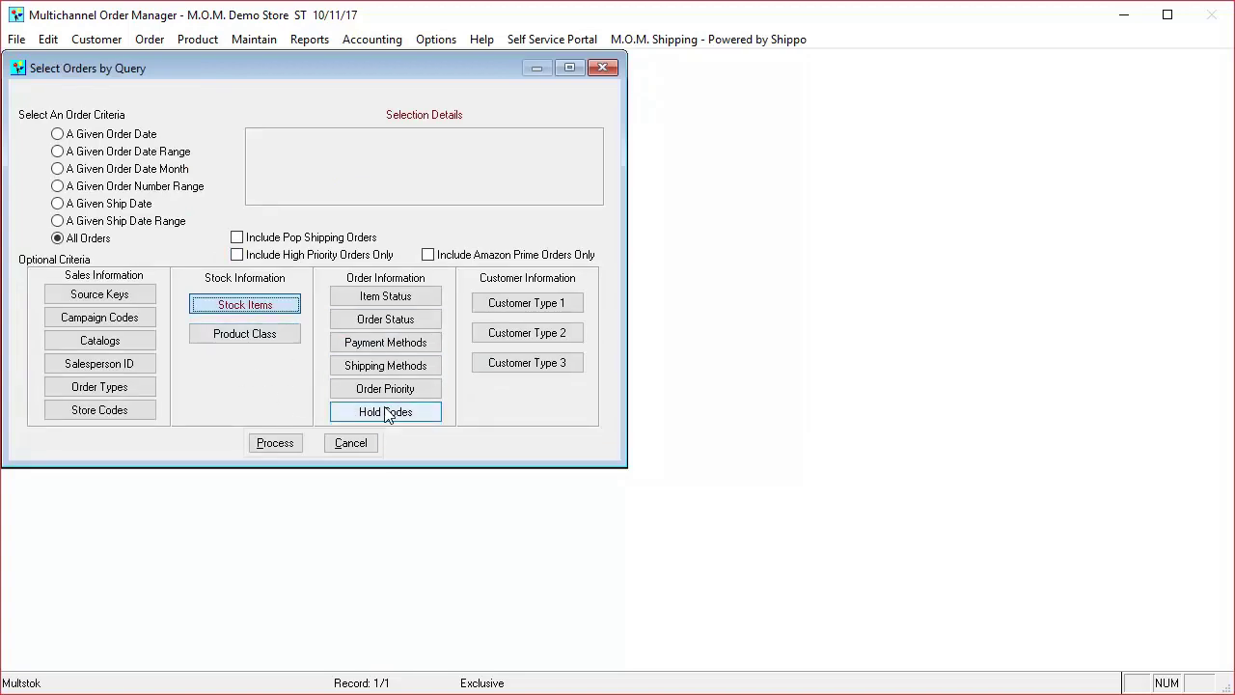
{"action": "left_click", "coordinate": [359, 447]}
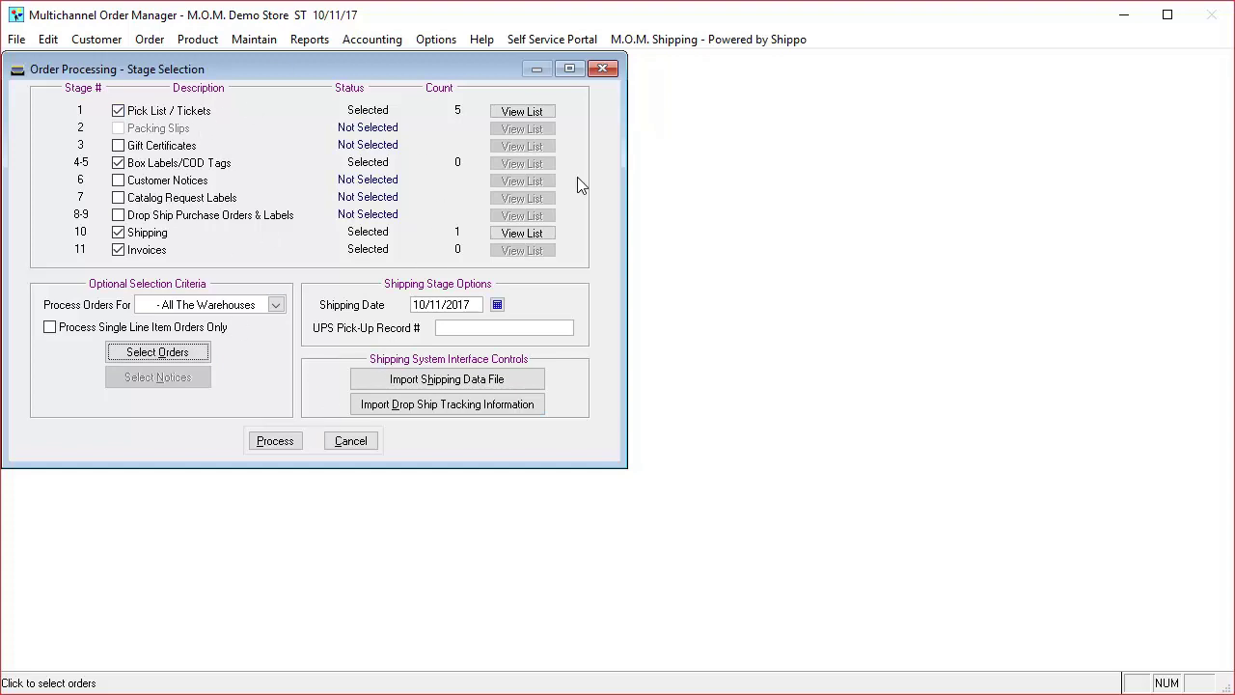
Step: Process the selected stages and preview the Pick Tickets report after choosing its output printer
{"action": "left_click", "coordinate": [274, 442]}
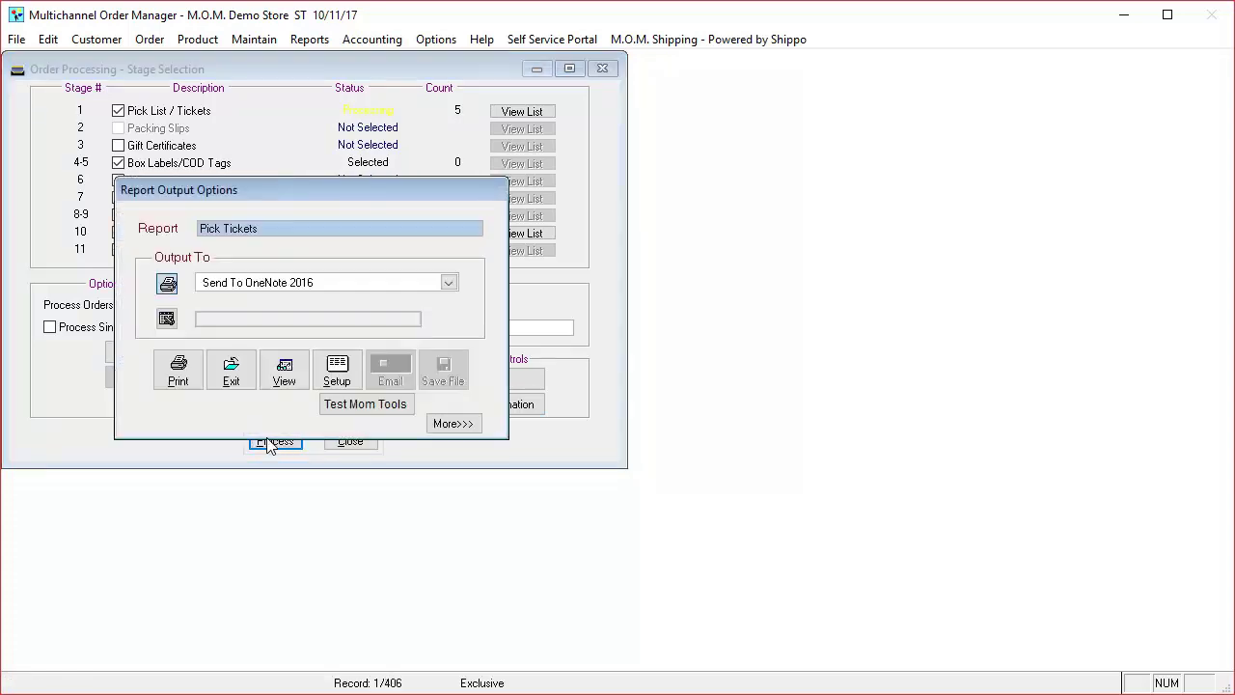
{"action": "left_click", "coordinate": [298, 281]}
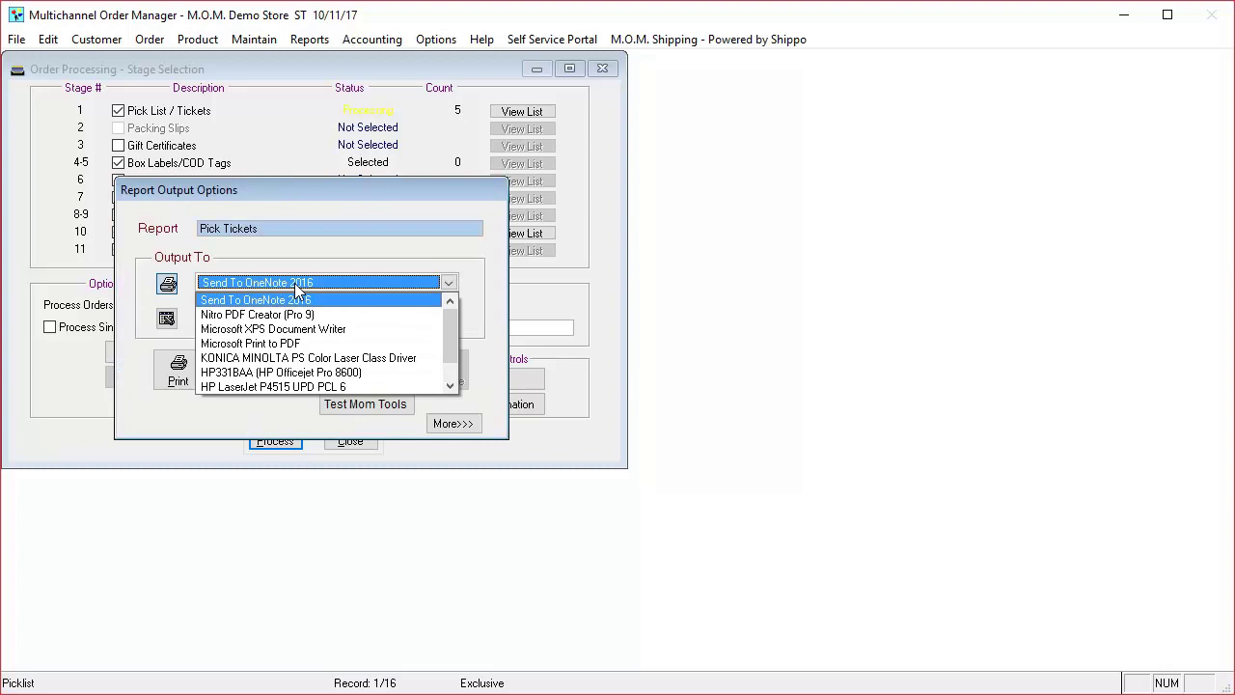
{"action": "left_click", "coordinate": [306, 331]}
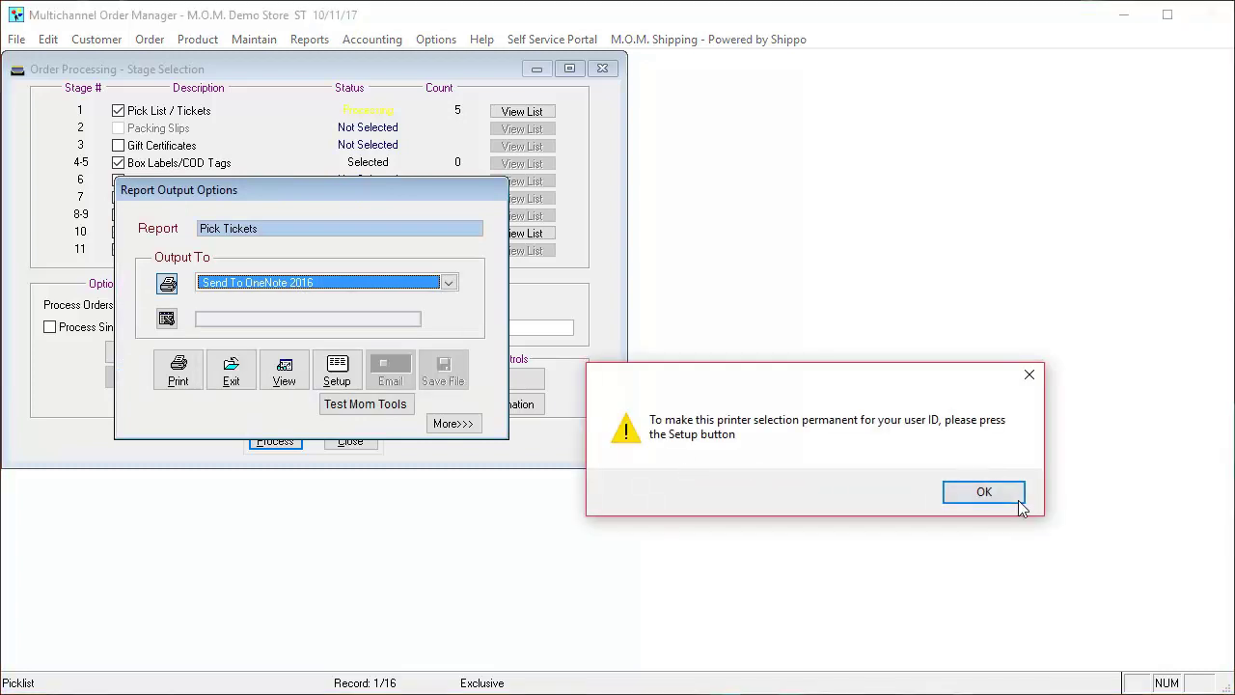
{"action": "left_click", "coordinate": [1021, 498]}
{"action": "left_click", "coordinate": [269, 375]}
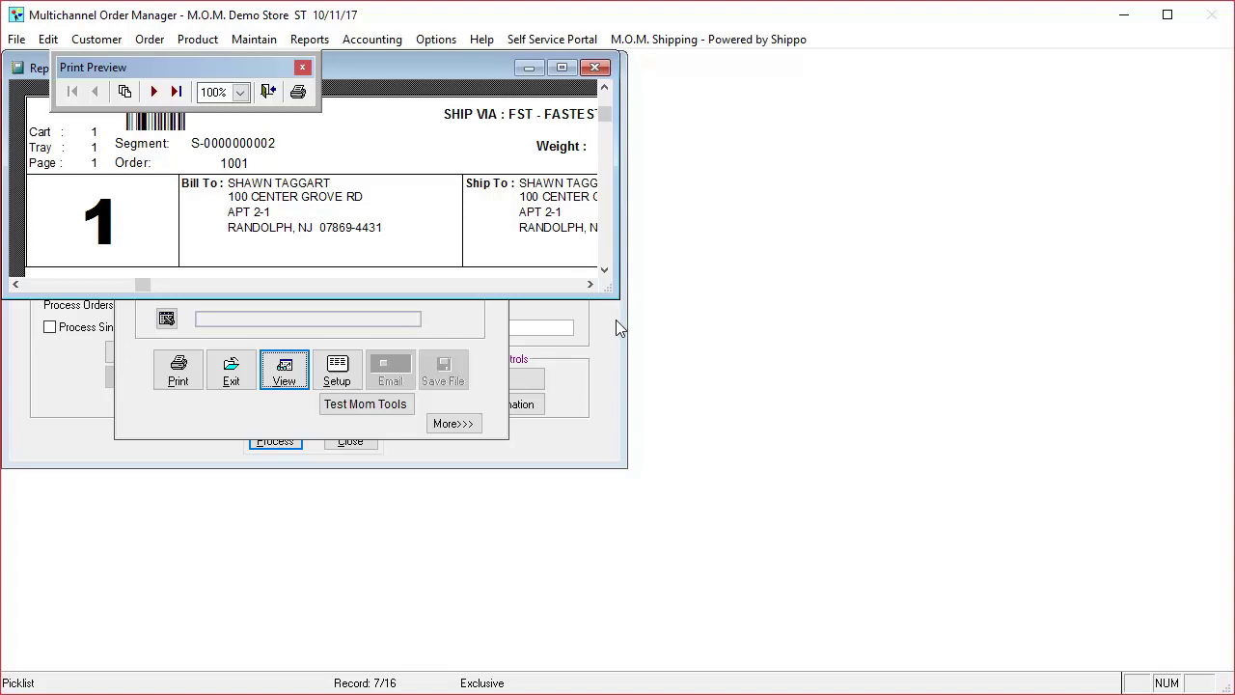
Step: Enlarge the pick ticket preview and examine the bin locations, quantities and products on each page
{"action": "left_click_drag", "start_coordinate": [605, 293], "coordinate": [994, 642]}
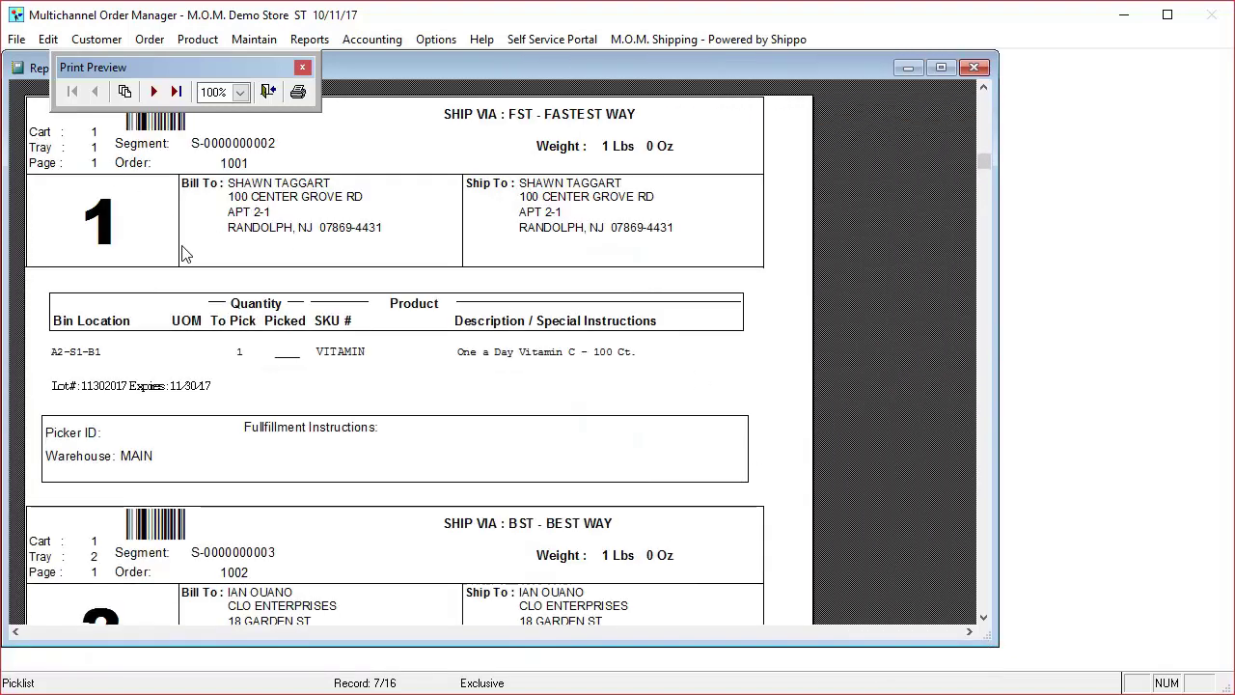
{"action": "scroll", "coordinate": [186, 251], "scroll_direction": "down", "scroll_amount": 1}
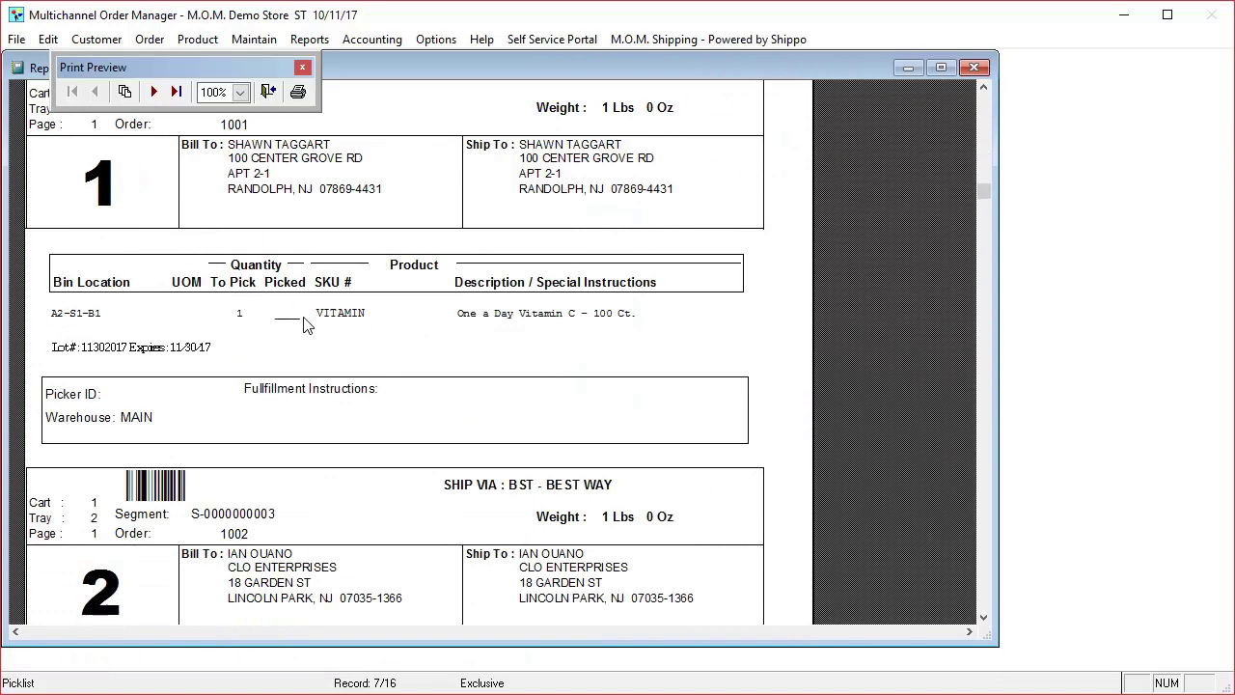
{"action": "scroll", "coordinate": [303, 326], "scroll_direction": "down", "scroll_amount": 1}
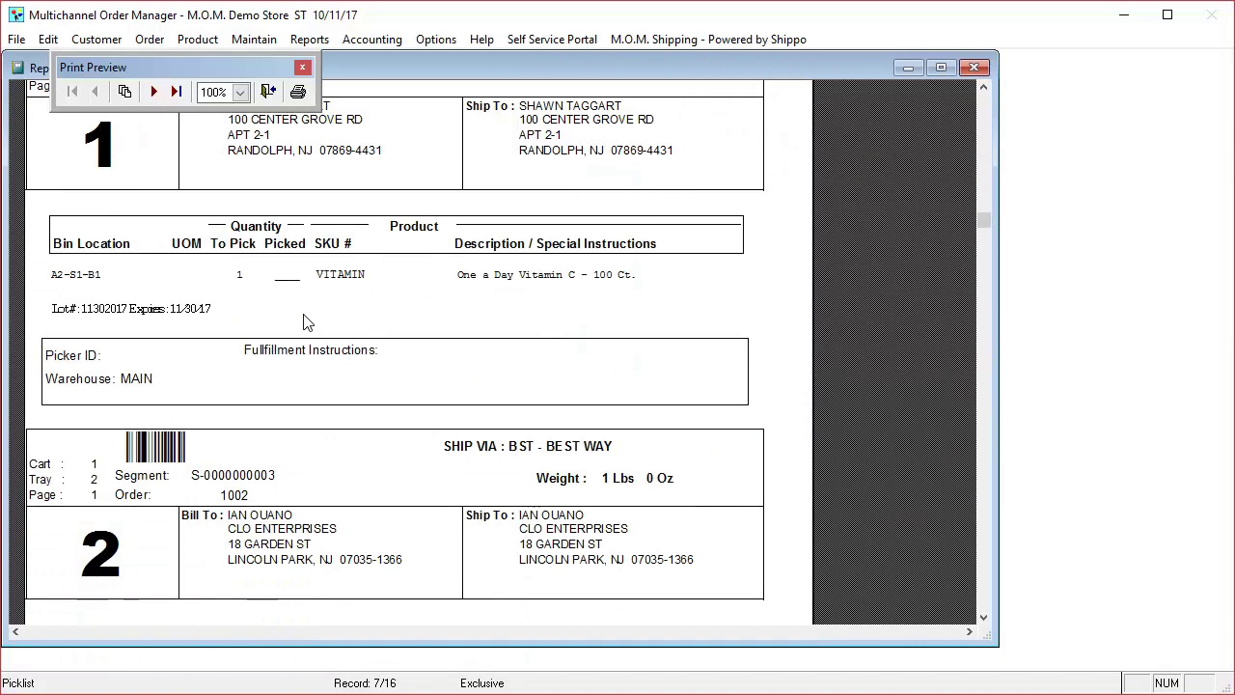
{"action": "scroll", "coordinate": [276, 255], "scroll_direction": "down", "scroll_amount": 1}
{"action": "left_click", "coordinate": [154, 91]}
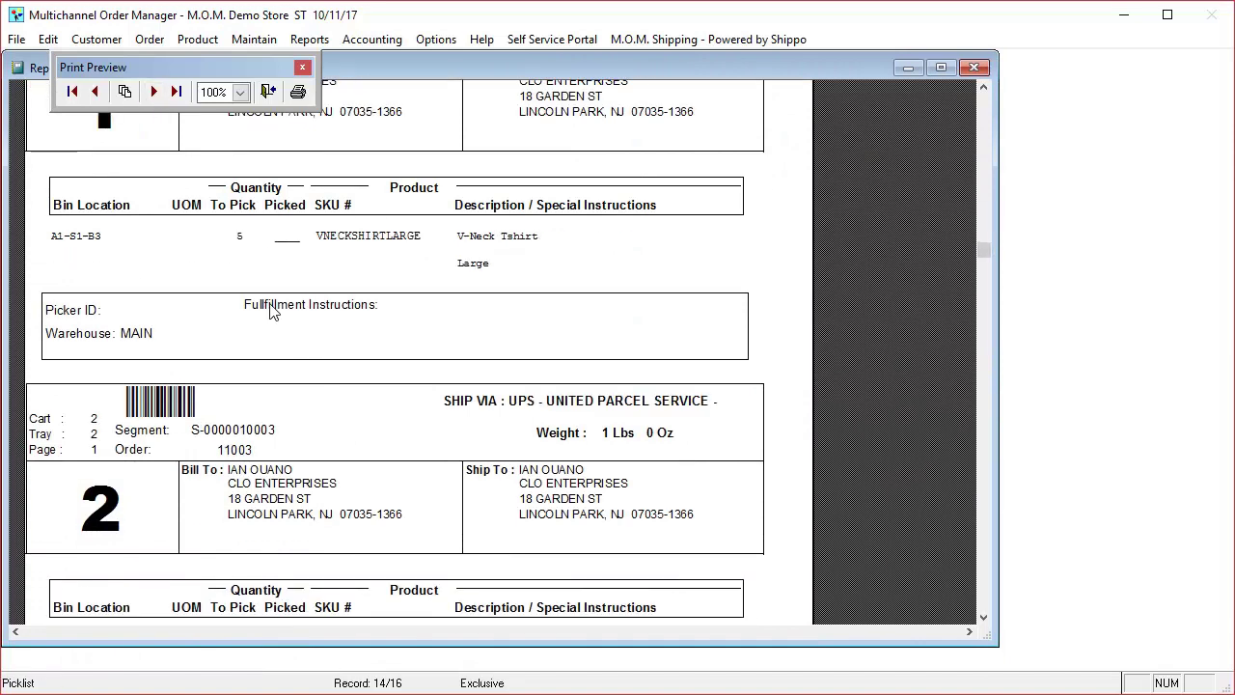
{"action": "scroll", "coordinate": [277, 318], "scroll_direction": "up", "scroll_amount": 3}
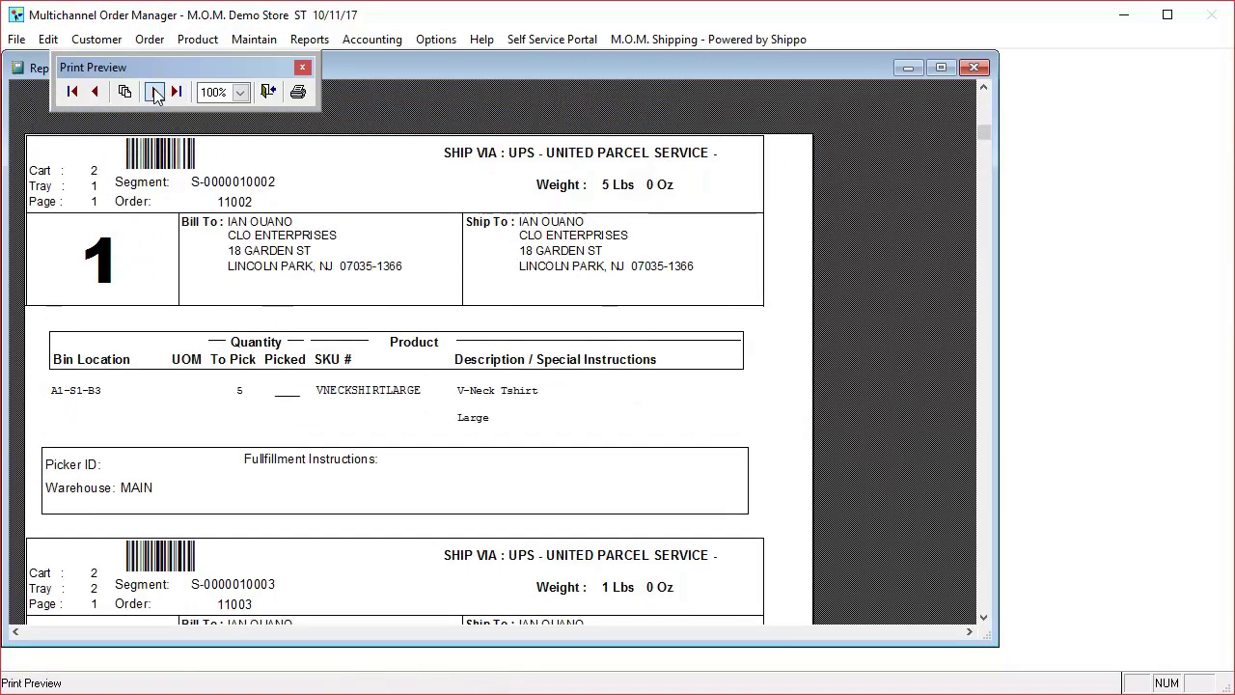
{"action": "left_click", "coordinate": [154, 91]}
{"action": "scroll", "coordinate": [324, 393], "scroll_direction": "down", "scroll_amount": 2}
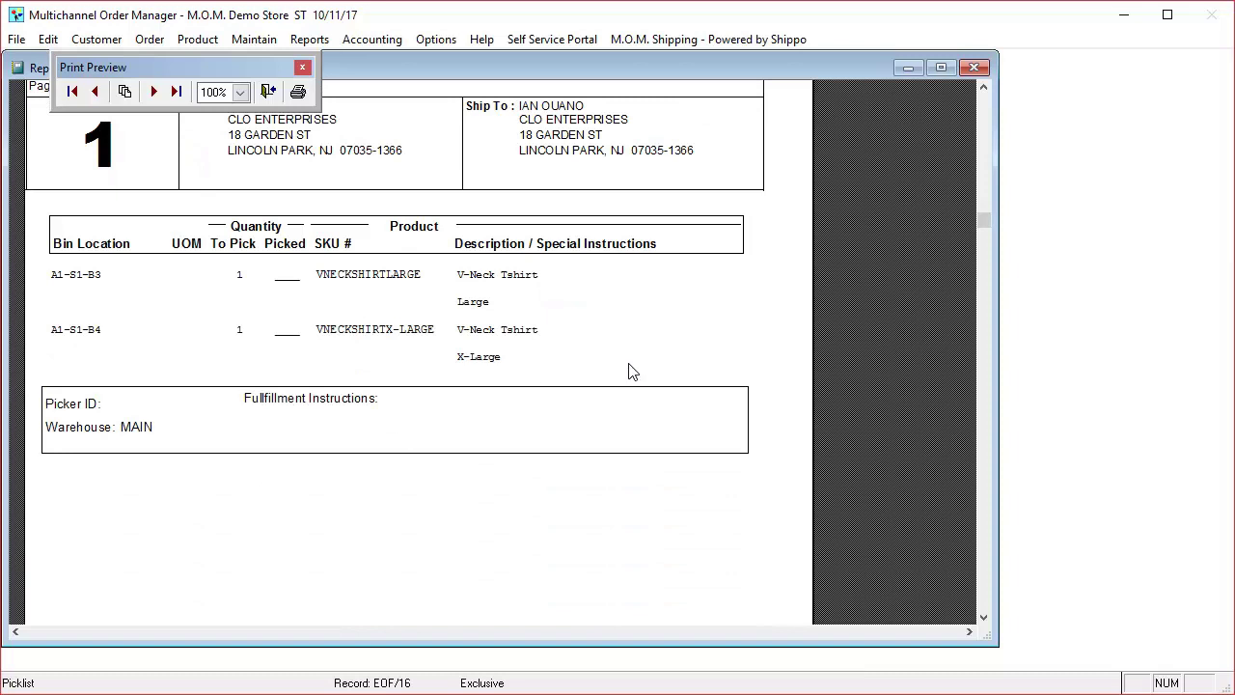
Step: Close the pick ticket preview, report the pick lists as not successfully printed, and leave batch order processing
{"action": "left_click", "coordinate": [975, 67]}
{"action": "left_click", "coordinate": [219, 381]}
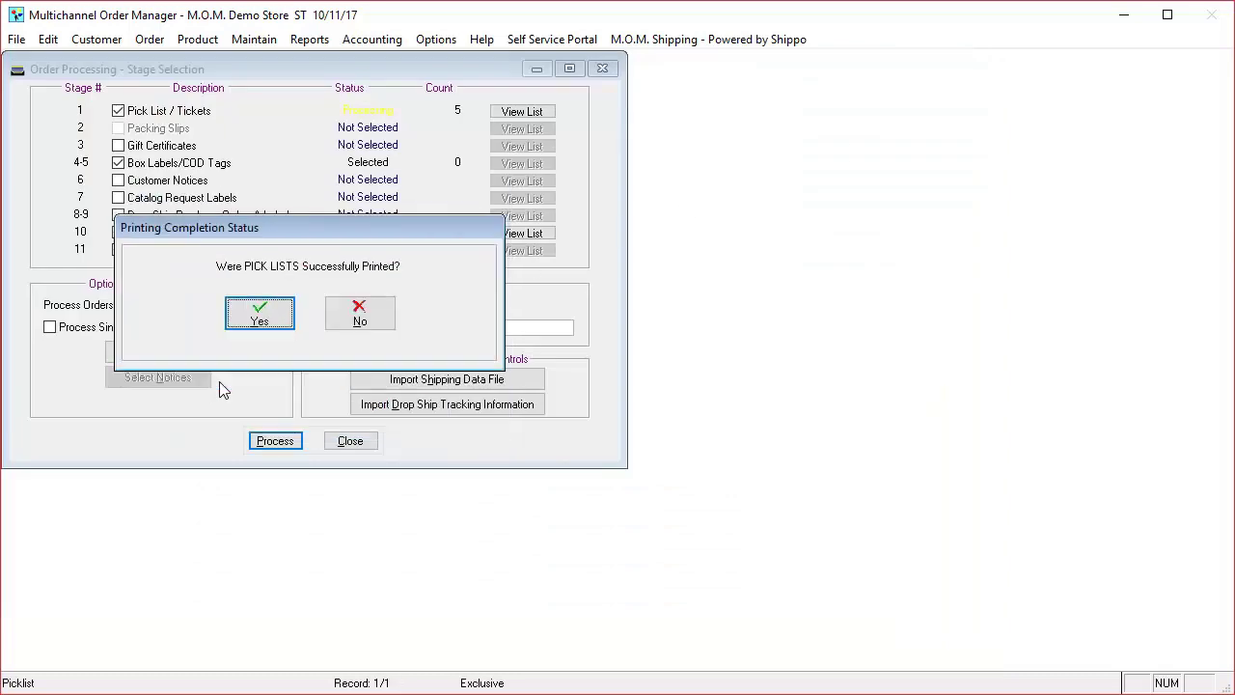
{"action": "left_click", "coordinate": [342, 323]}
{"action": "left_click", "coordinate": [345, 437]}
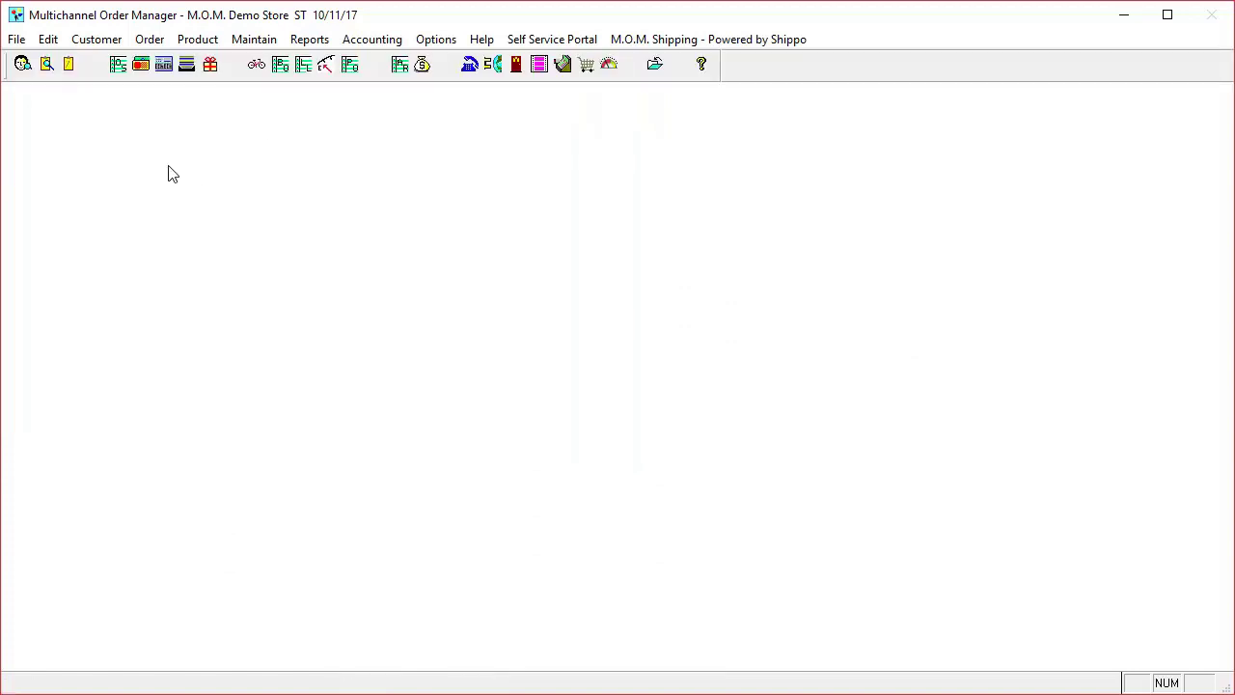
{"action": "left_click", "coordinate": [179, 66]}
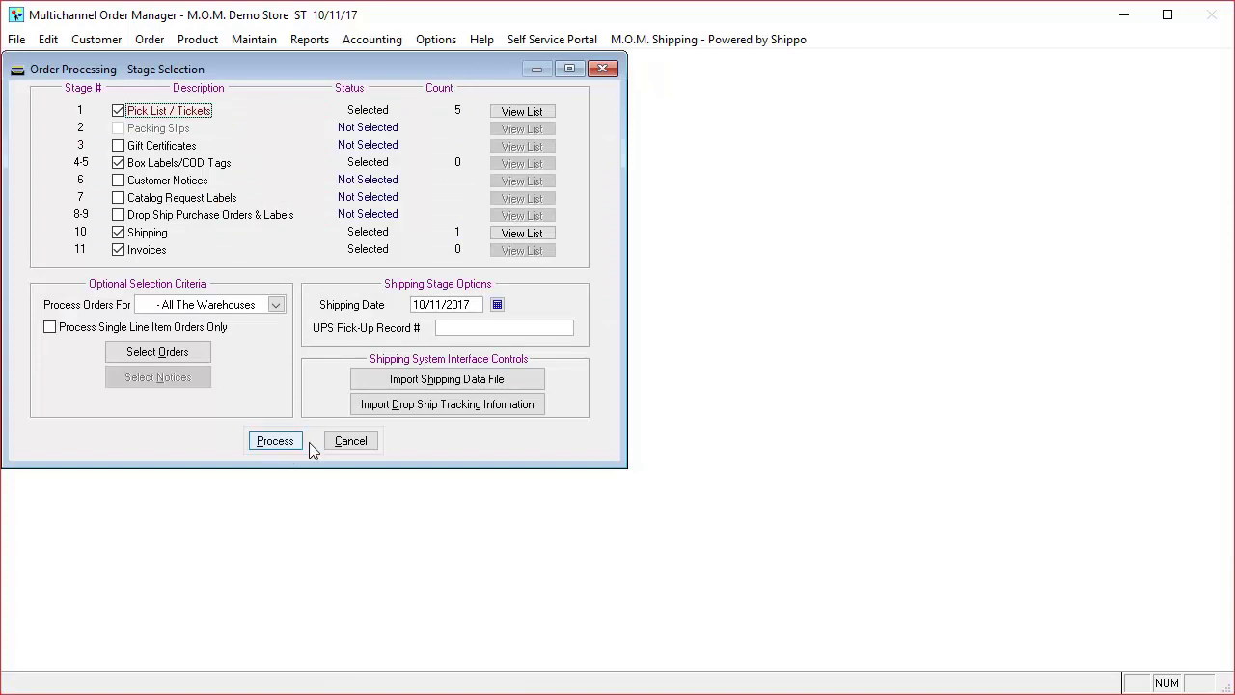
{"action": "left_click", "coordinate": [350, 441]}
Step: Open the Packer's Workstation and start Scan & Pack for the order that is ready to pack
{"action": "left_click", "coordinate": [209, 65]}
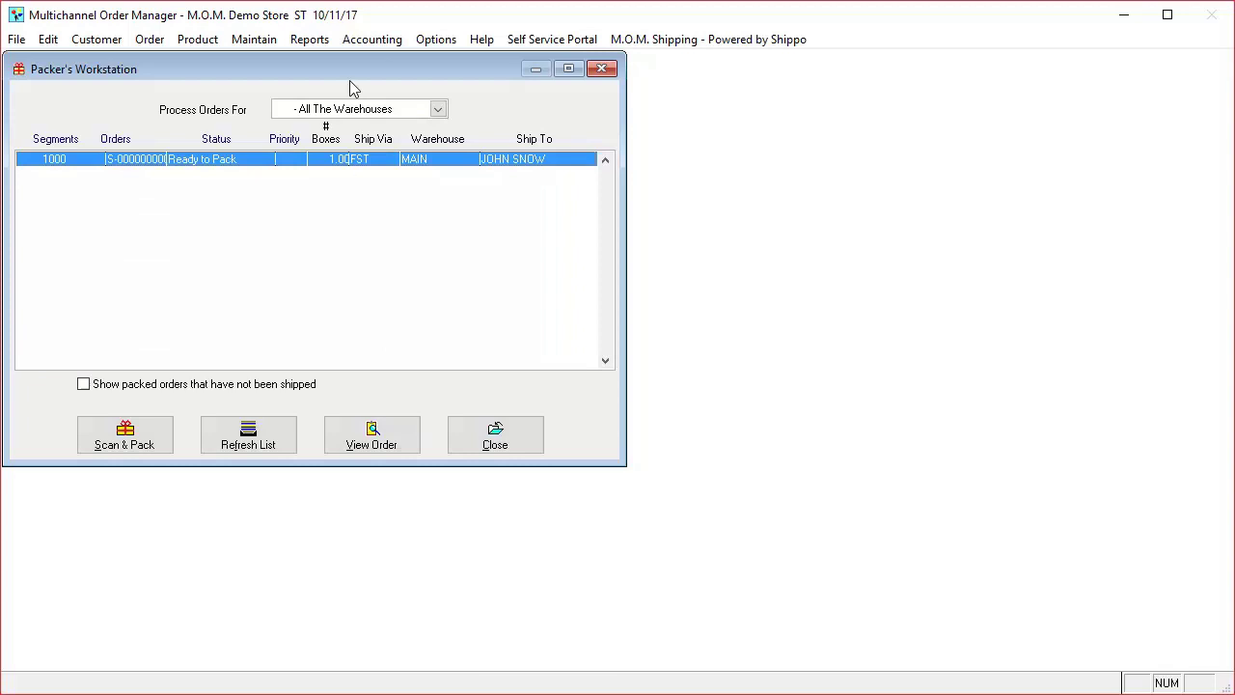
{"action": "left_click_drag", "start_coordinate": [344, 64], "coordinate": [370, 104]}
{"action": "left_click", "coordinate": [171, 477]}
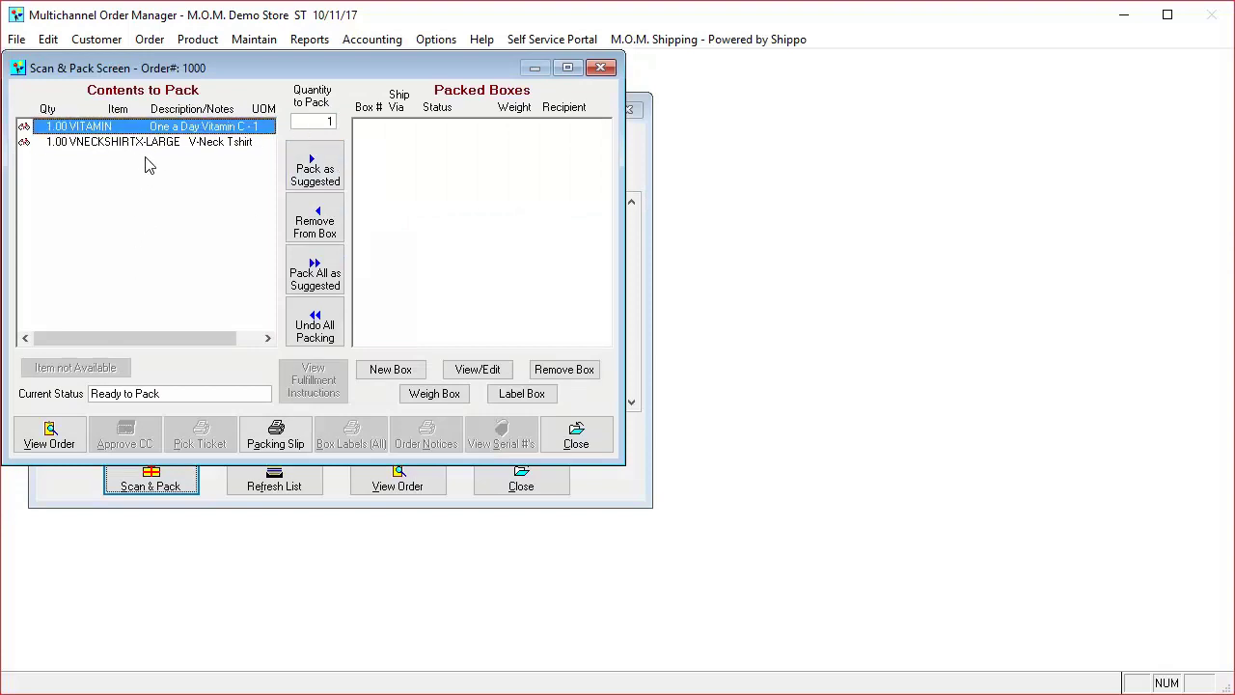
Step: Pack the VITAMIN and VNECKSHIRTX-LARGE items into a box as suggested, and close the packing screen and the Packer's Workstation
{"action": "left_click", "coordinate": [314, 169]}
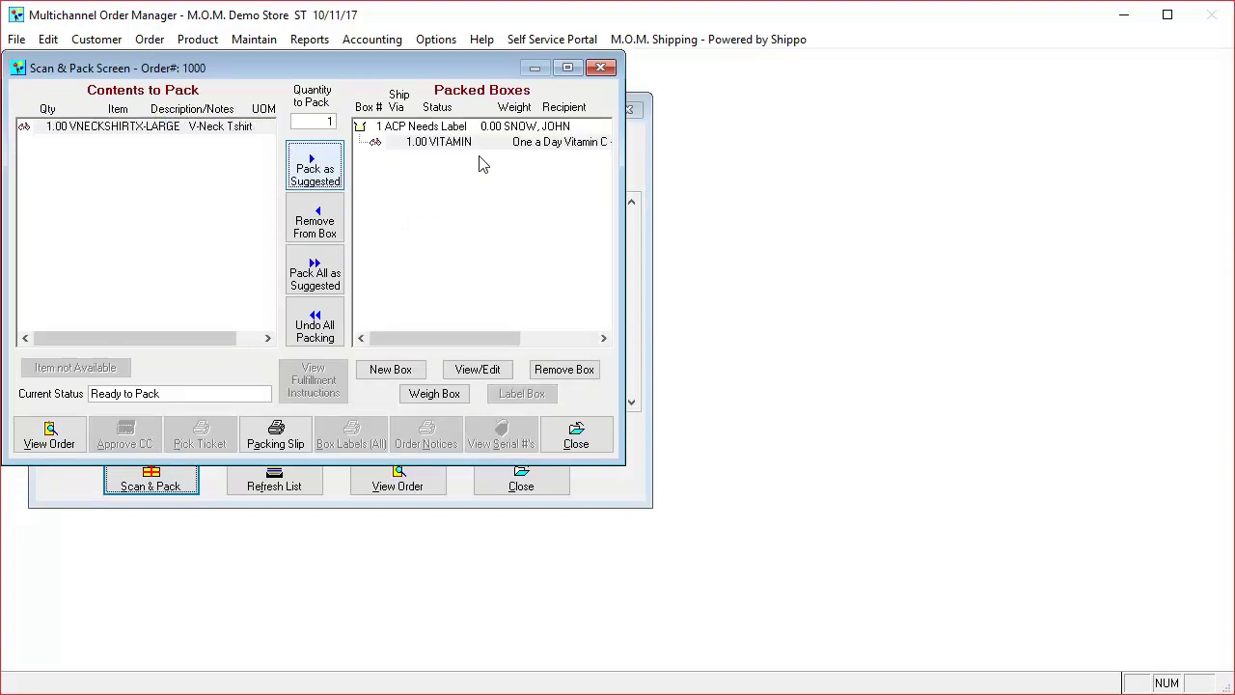
{"action": "left_click", "coordinate": [296, 173]}
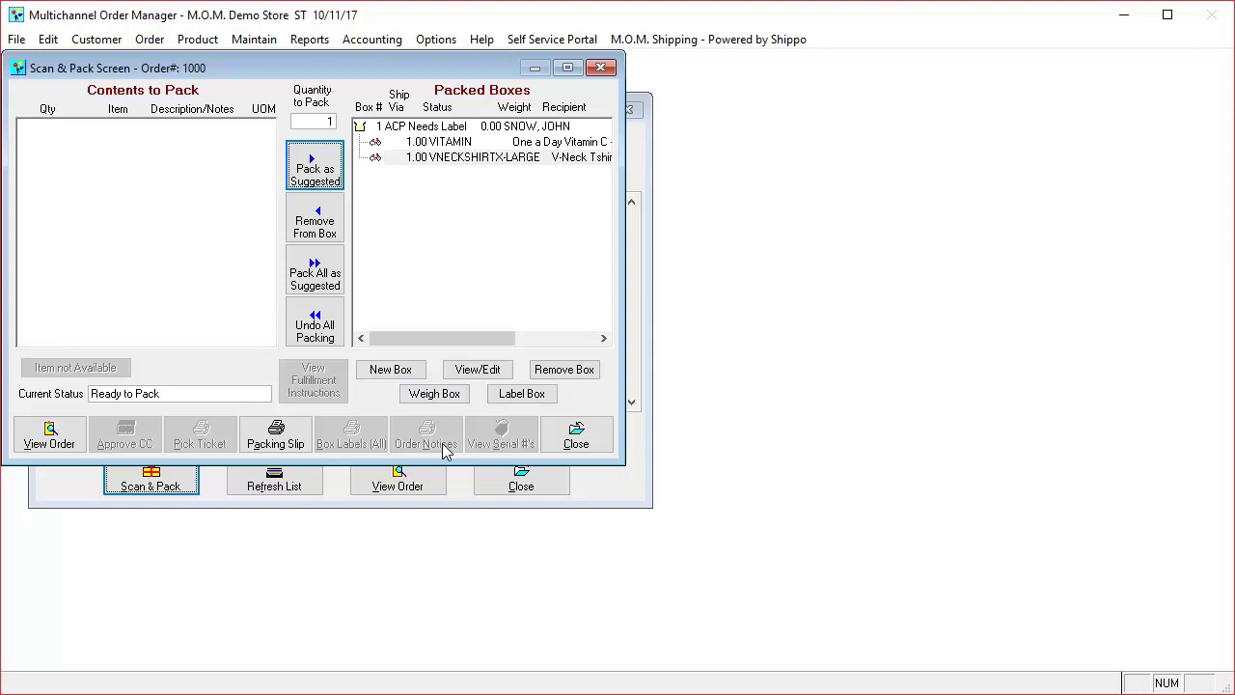
{"action": "left_click_drag", "start_coordinate": [396, 68], "coordinate": [516, 89]}
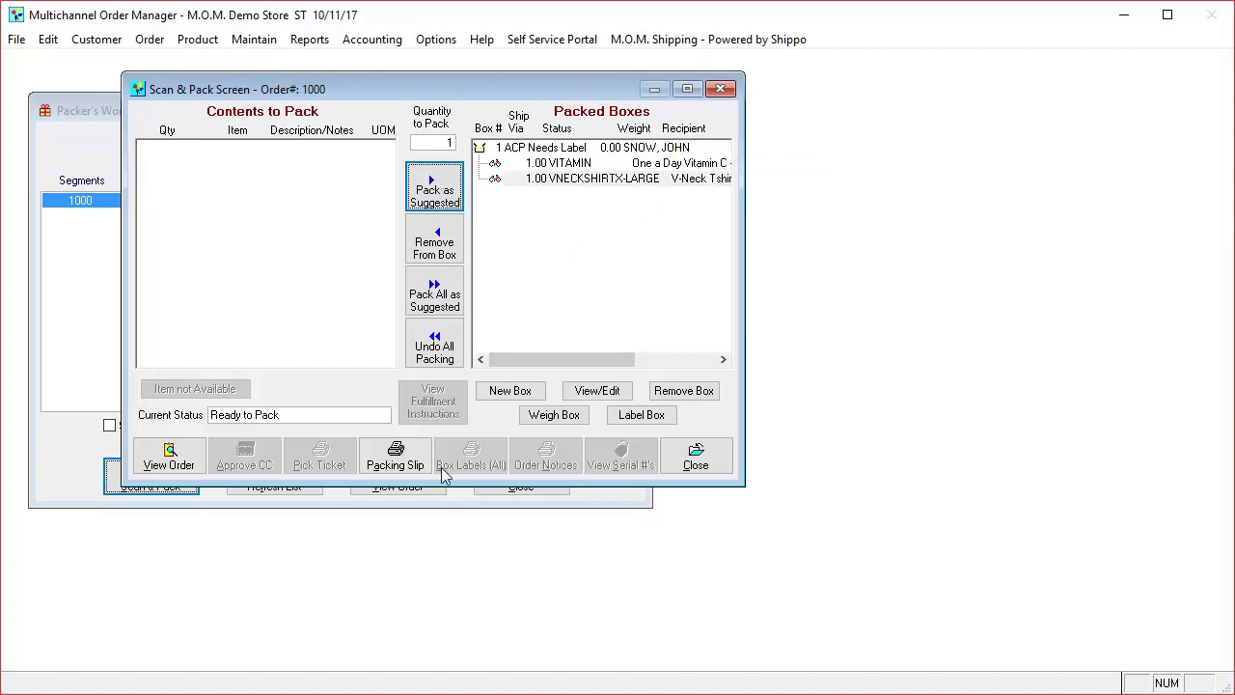
{"action": "left_click", "coordinate": [708, 468]}
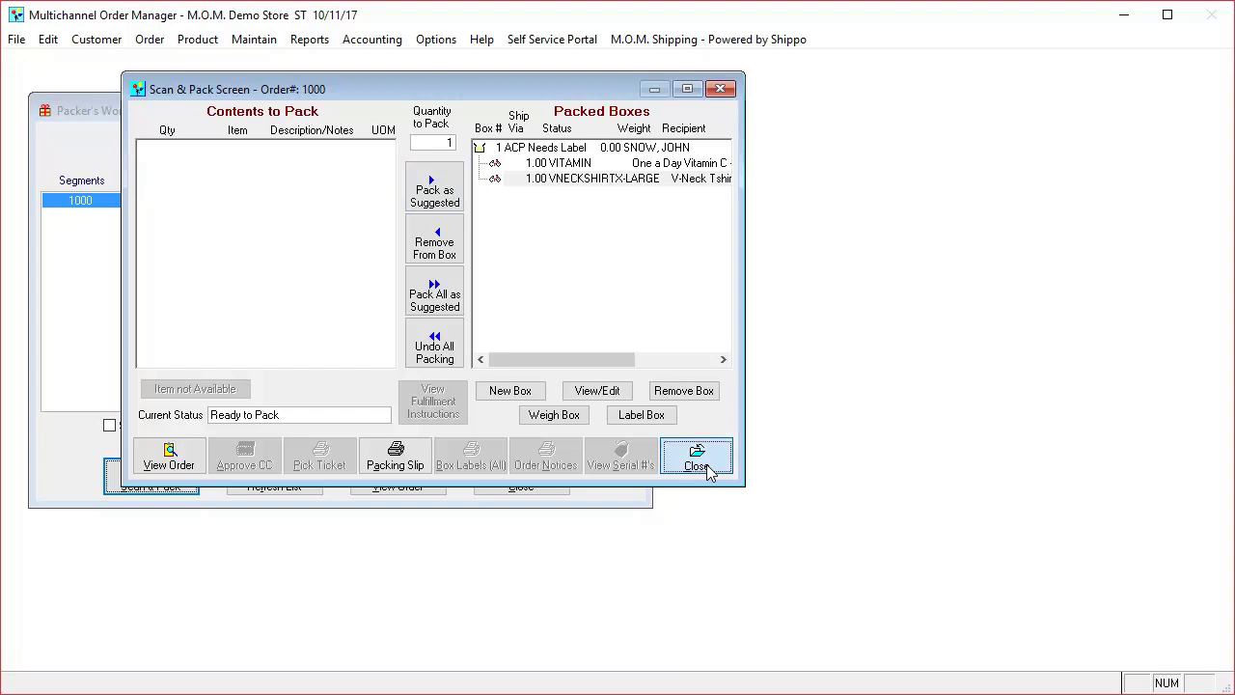
{"action": "left_click", "coordinate": [708, 469]}
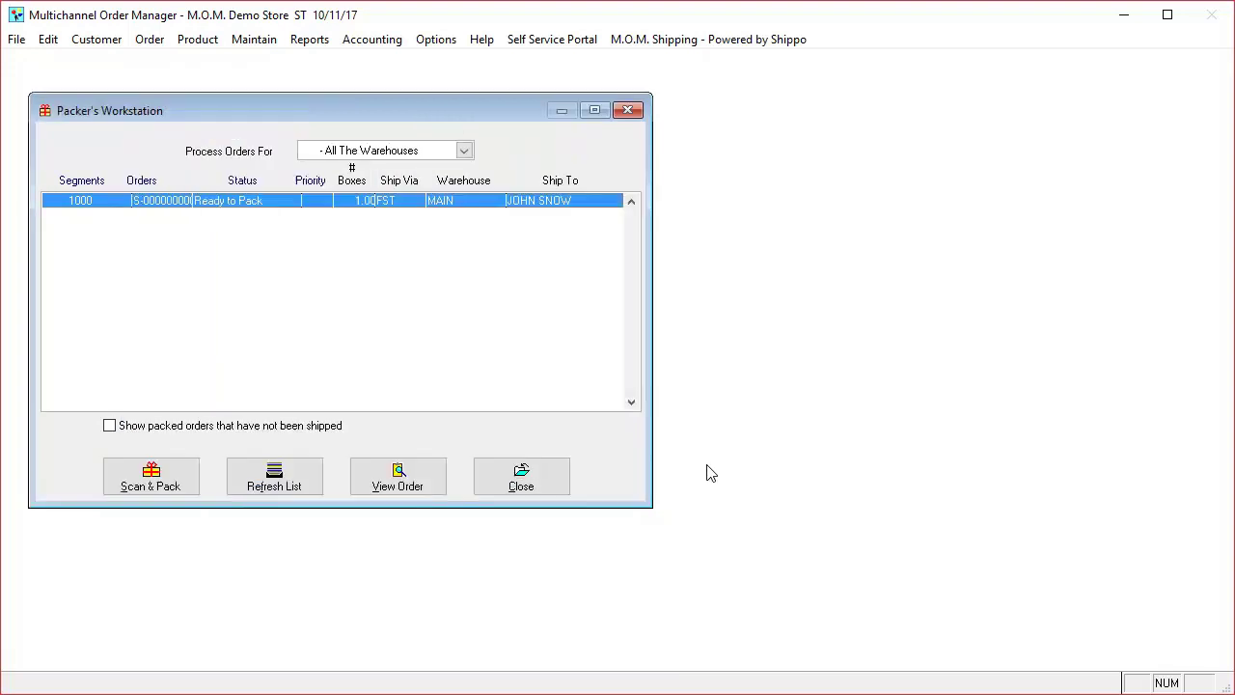
{"action": "left_click", "coordinate": [513, 493]}
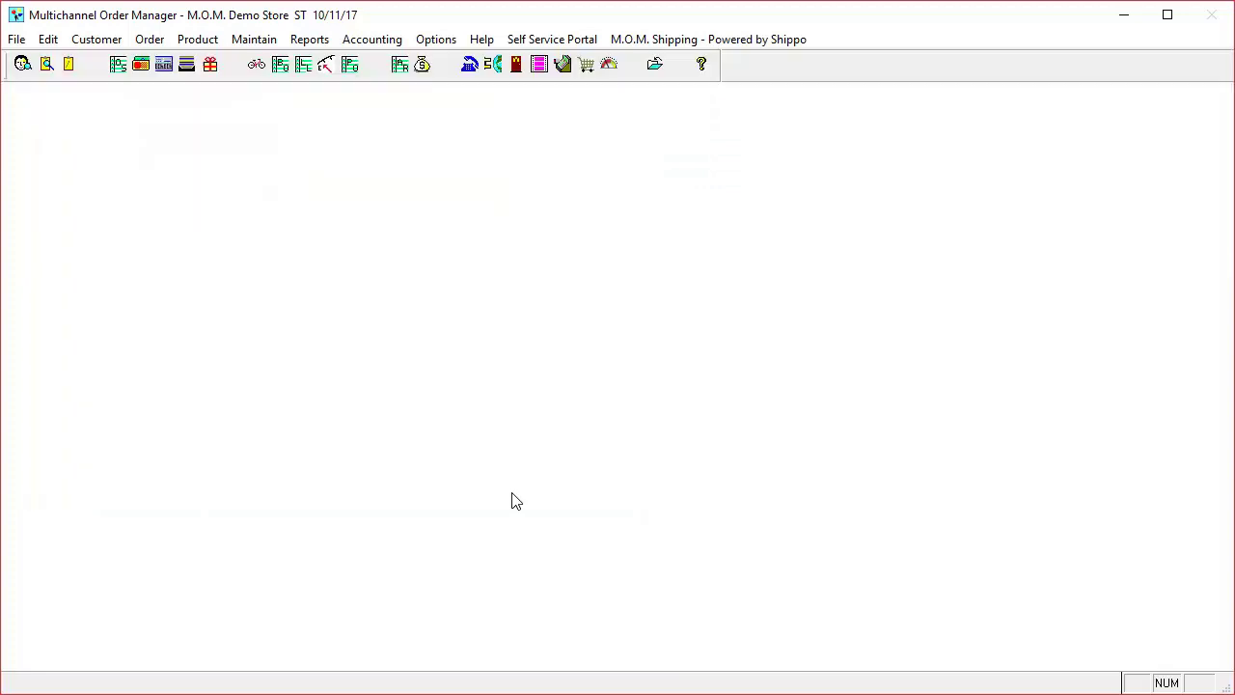